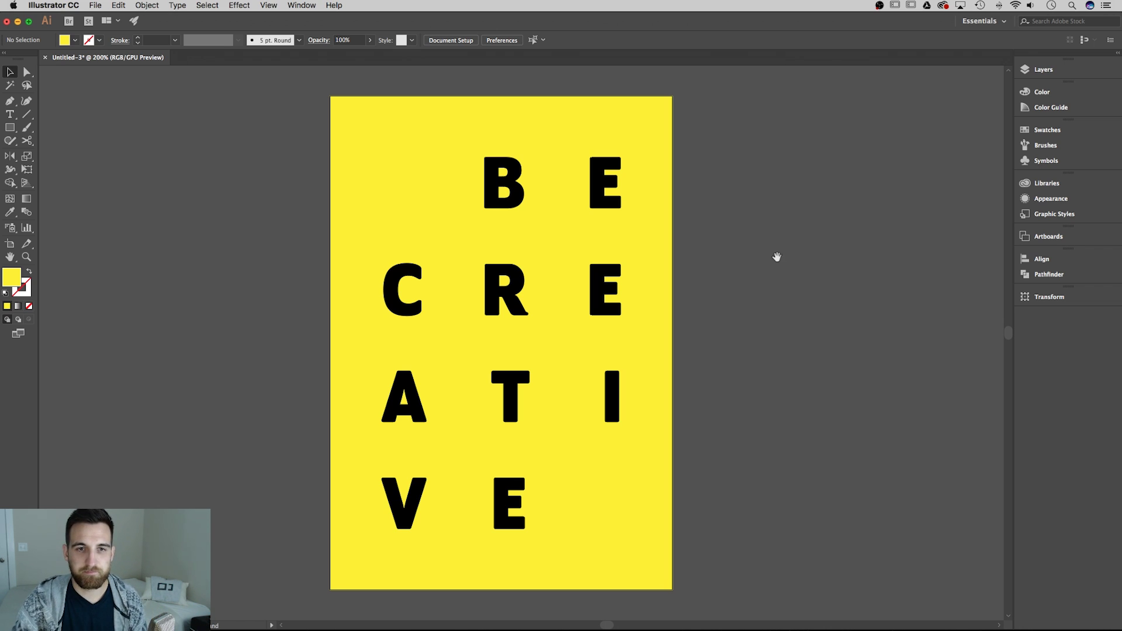
{"action": "scroll", "coordinate": [765, 249], "scroll_direction": "right", "scroll_amount": 2}
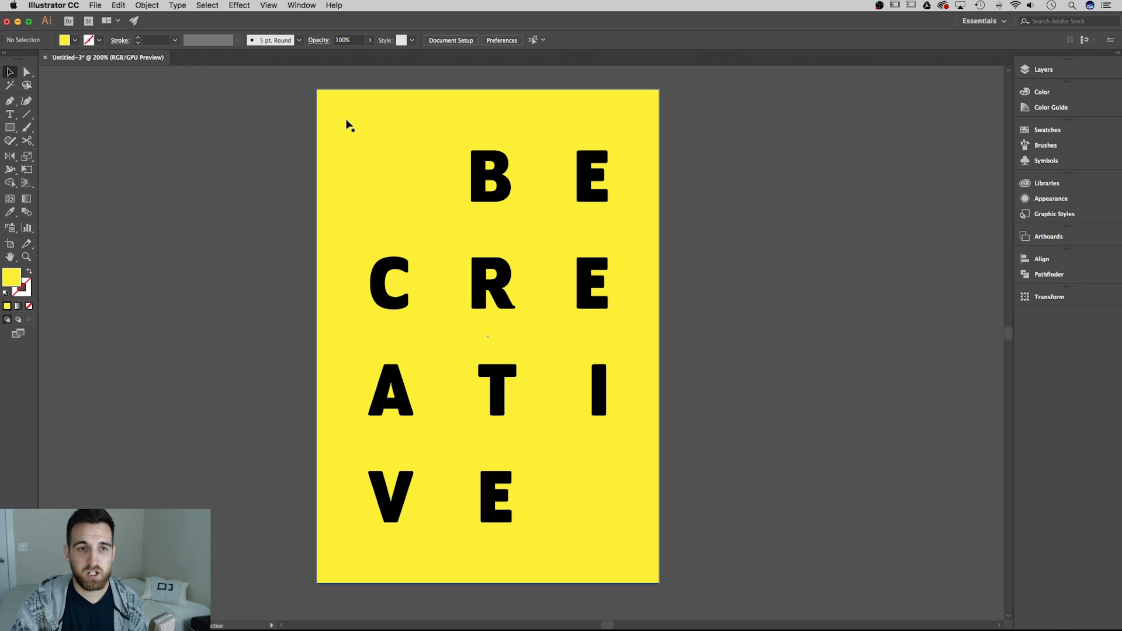
Step: Try moving the yellow background rectangle, then undo the move and deselect it
{"action": "left_click_drag", "start_coordinate": [343, 128], "coordinate": [426, 115]}
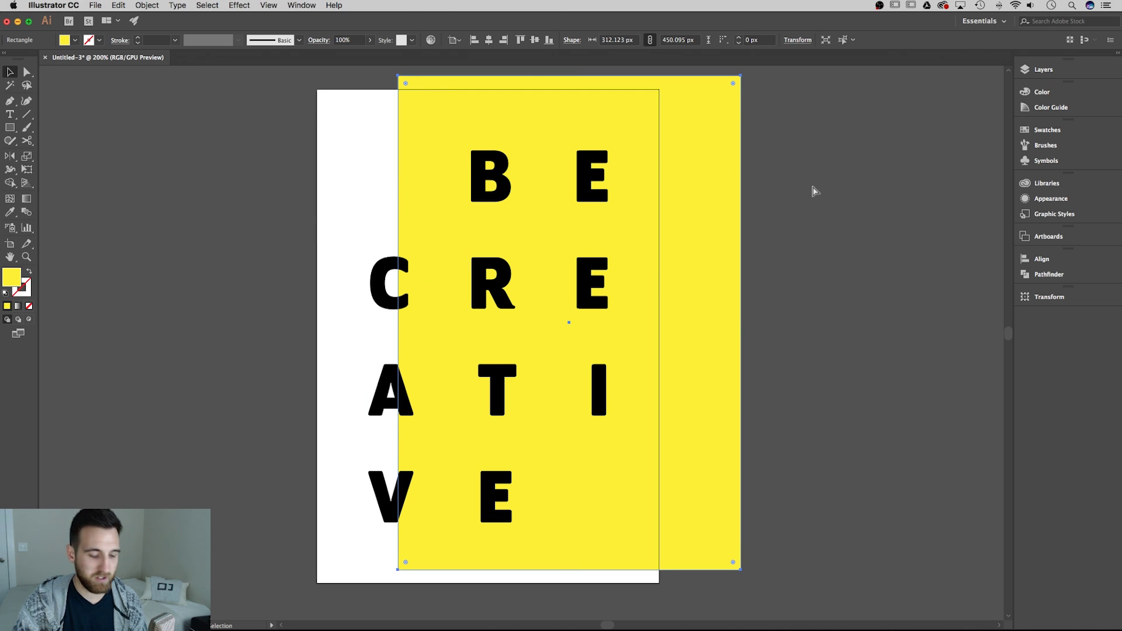
{"action": "key", "text": "ctrl+z"}
{"action": "left_click", "coordinate": [780, 187]}
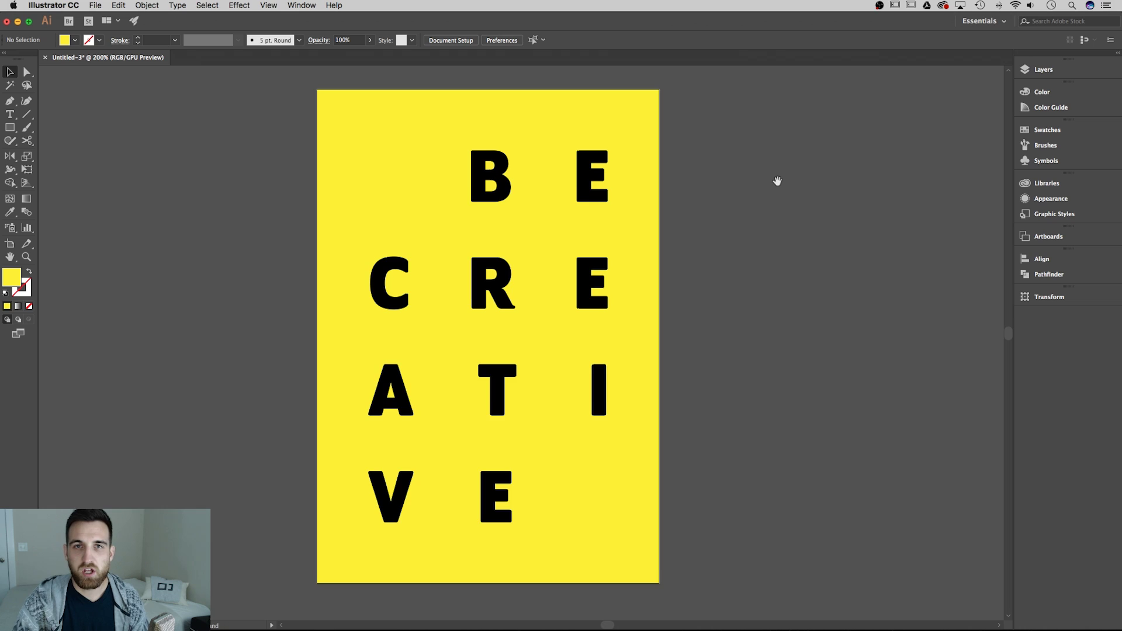
{"action": "scroll", "coordinate": [766, 188], "scroll_direction": "right", "scroll_amount": 2}
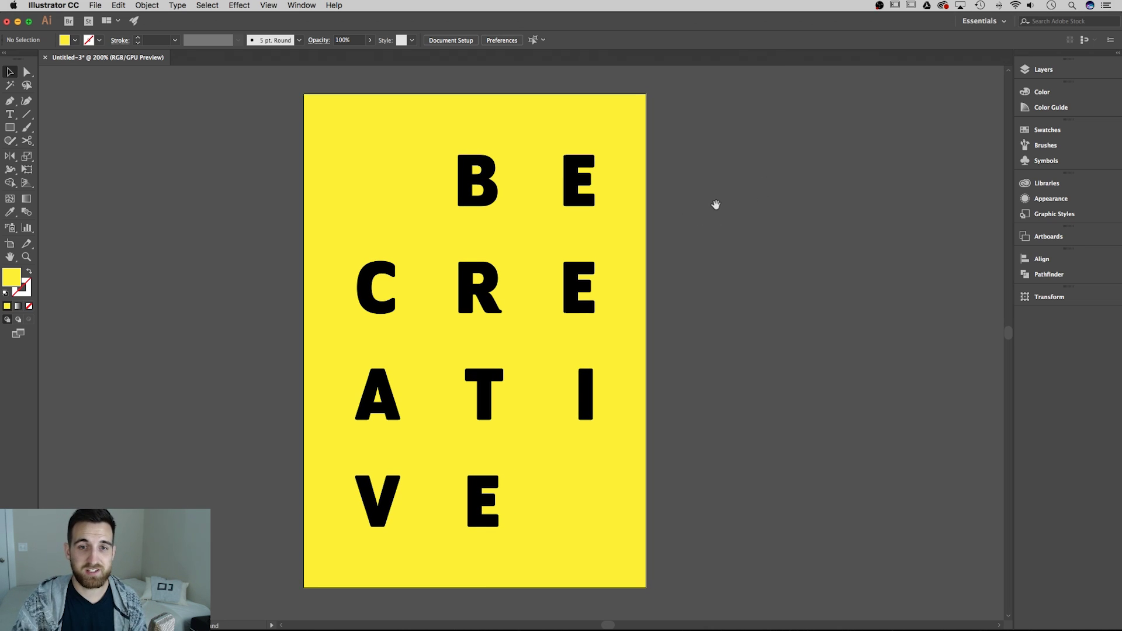
Step: Enter artboard editing mode through Document Setup's Edit Artboards option
{"action": "left_click_drag", "start_coordinate": [716, 205], "coordinate": [571, 206]}
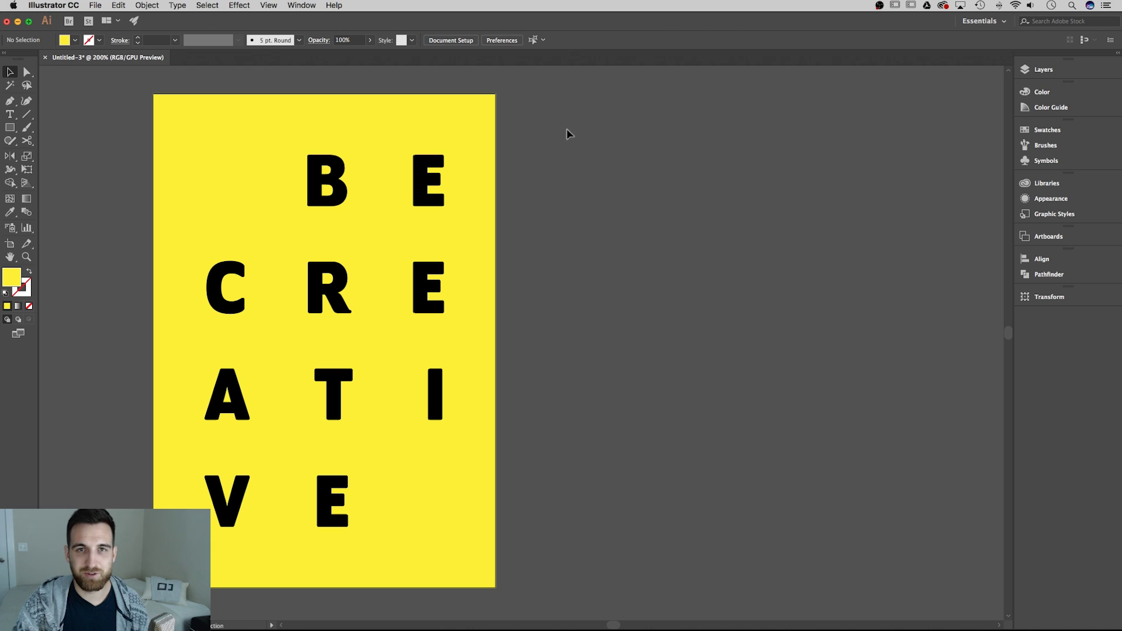
{"action": "left_click", "coordinate": [462, 41]}
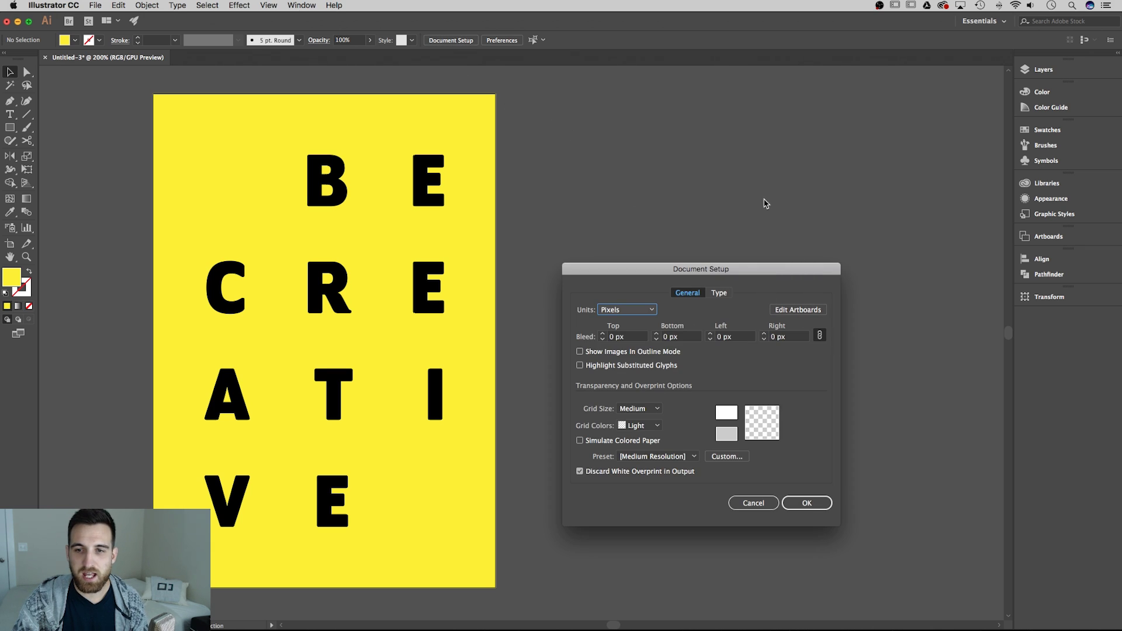
{"action": "left_click_drag", "start_coordinate": [783, 268], "coordinate": [694, 160]}
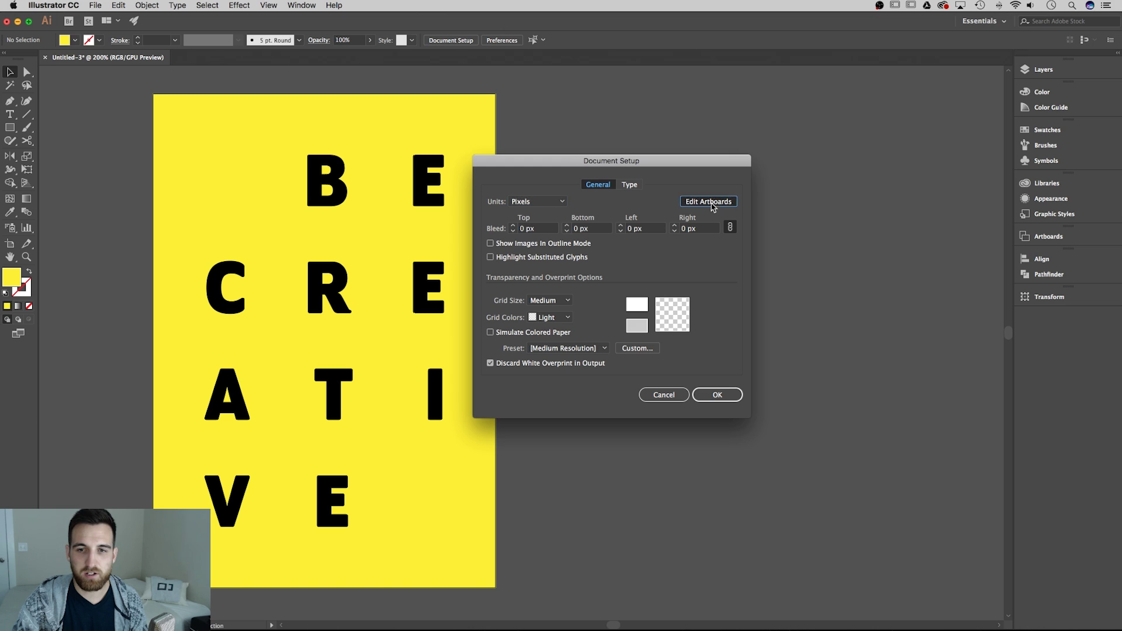
{"action": "left_click", "coordinate": [710, 203]}
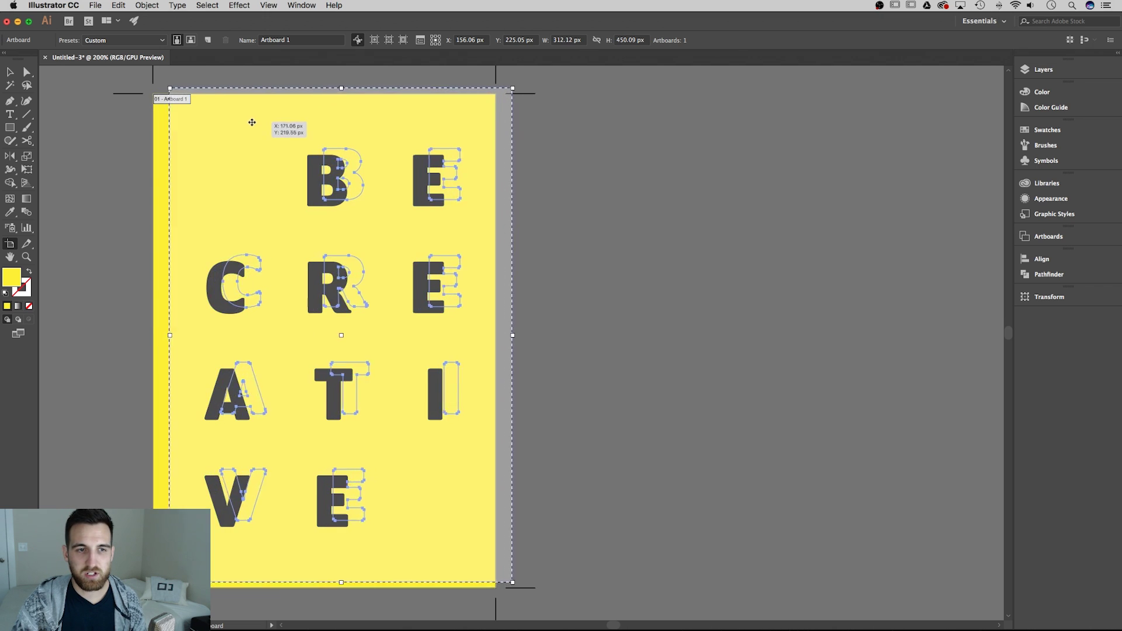
Step: Duplicate the poster artboard to the right as 'Artboard 1 copy' with its BE CREATIVE artwork
{"action": "mouse_move", "coordinate": [231, 128]}
{"action": "left_mouse_down"}
{"action": "mouse_move", "coordinate": [296, 143]}
{"action": "mouse_move", "coordinate": [242, 128]}
{"action": "left_mouse_up"}
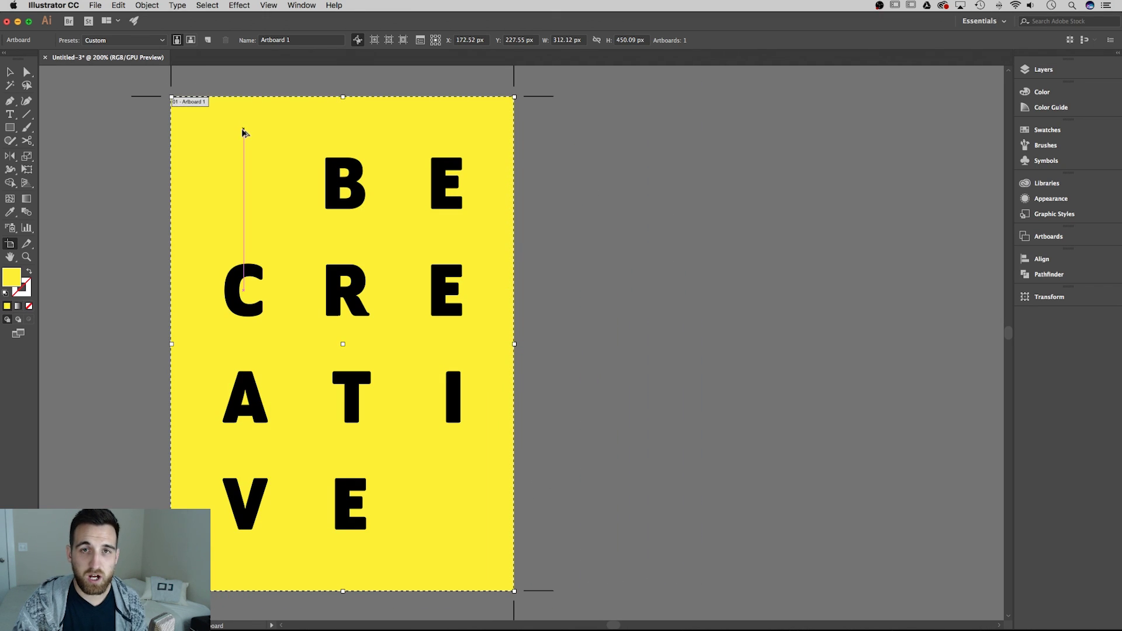
{"action": "left_click_drag", "start_coordinate": [225, 138], "coordinate": [619, 136]}
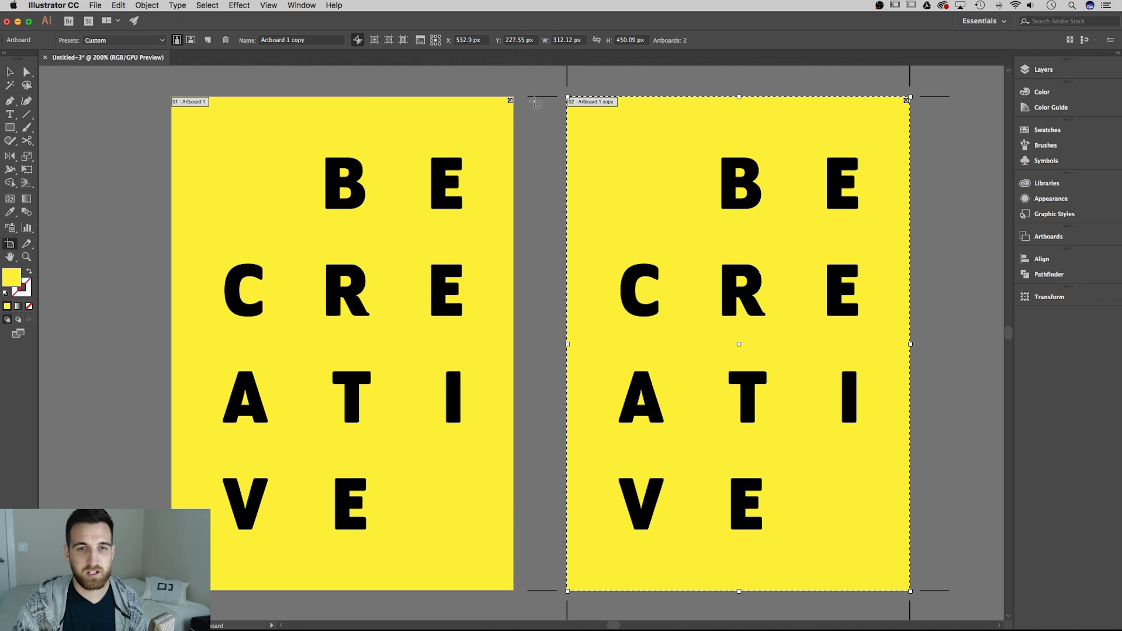
Step: Change the copied poster's background rectangle fill from yellow to magenta
{"action": "left_click", "coordinate": [10, 73]}
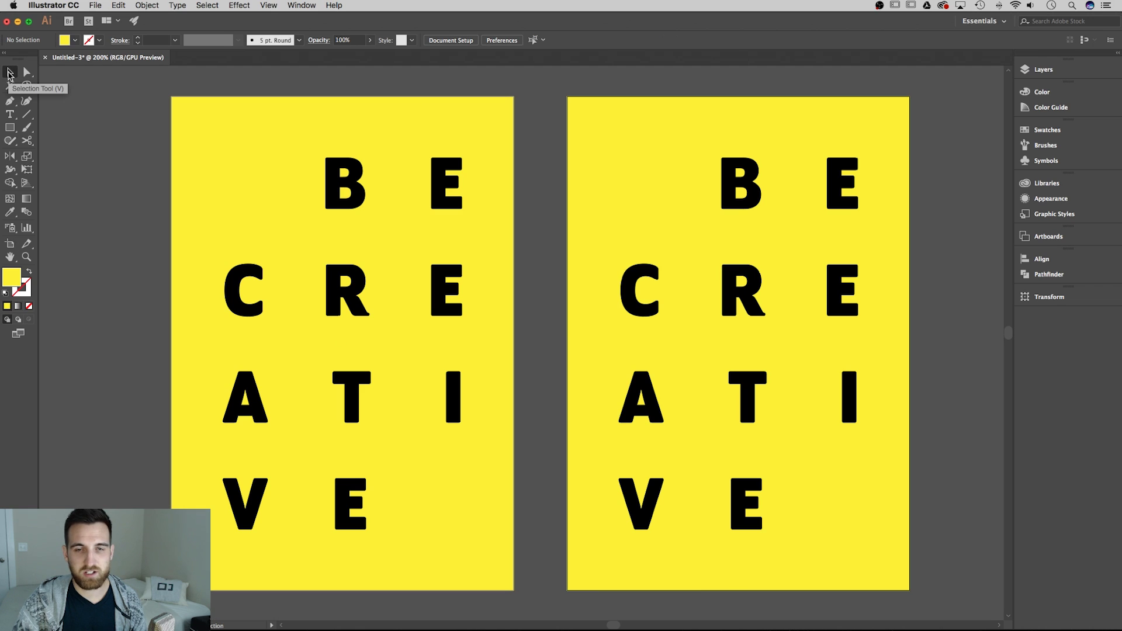
{"action": "left_click", "coordinate": [656, 143]}
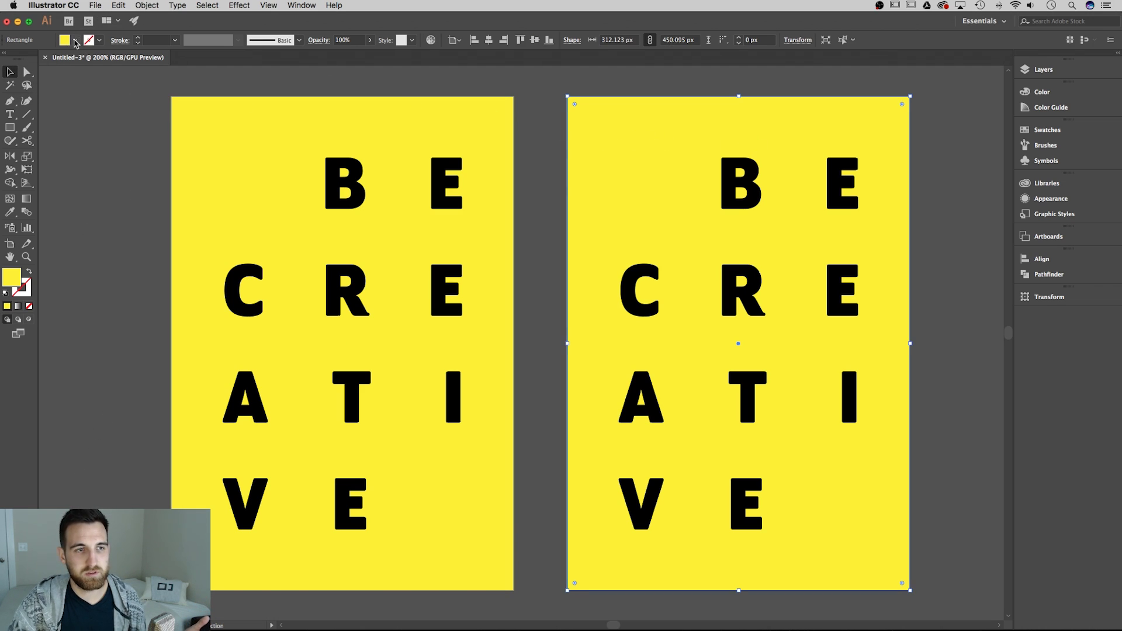
{"action": "left_click", "coordinate": [76, 41]}
{"action": "left_click", "coordinate": [74, 59]}
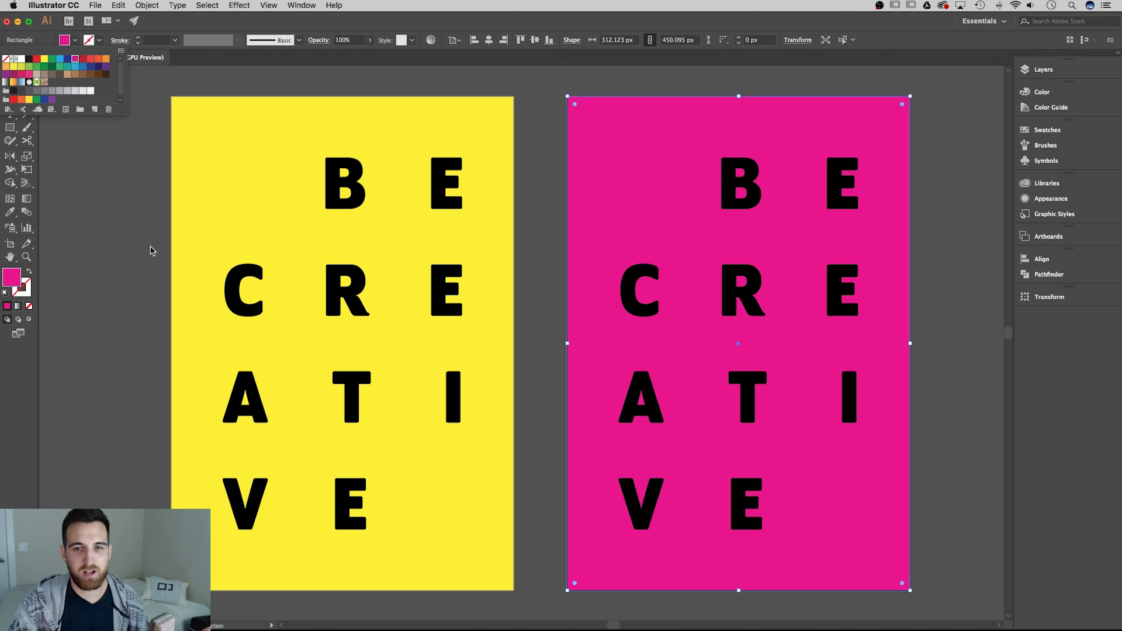
{"action": "left_click", "coordinate": [137, 132]}
{"action": "key", "text": "ctrl+minus"}
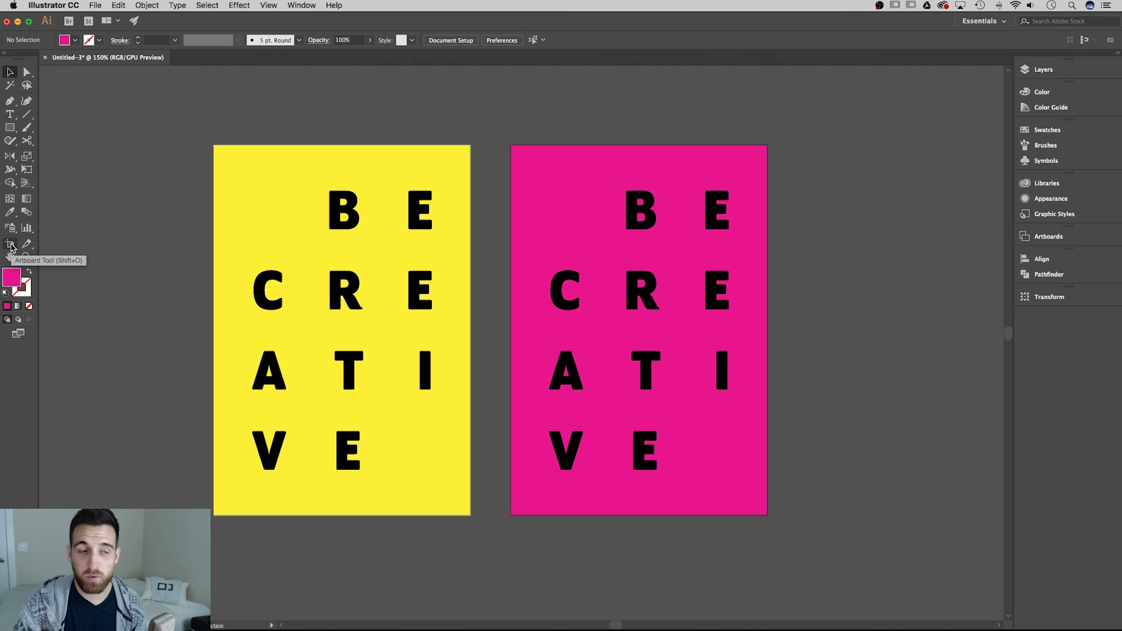
Step: Duplicate the pink artboard to the right, making a third magenta BE CREATIVE poster
{"action": "left_click", "coordinate": [12, 248]}
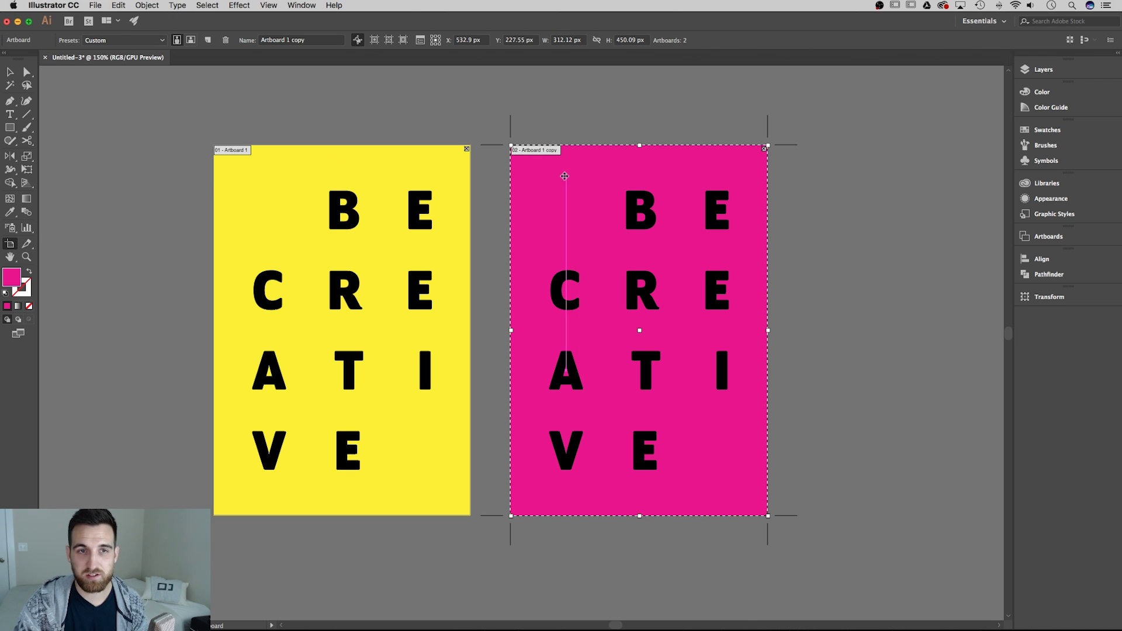
{"action": "left_click_drag", "start_coordinate": [556, 187], "coordinate": [846, 188]}
{"action": "left_click_drag", "start_coordinate": [819, 263], "coordinate": [578, 260]}
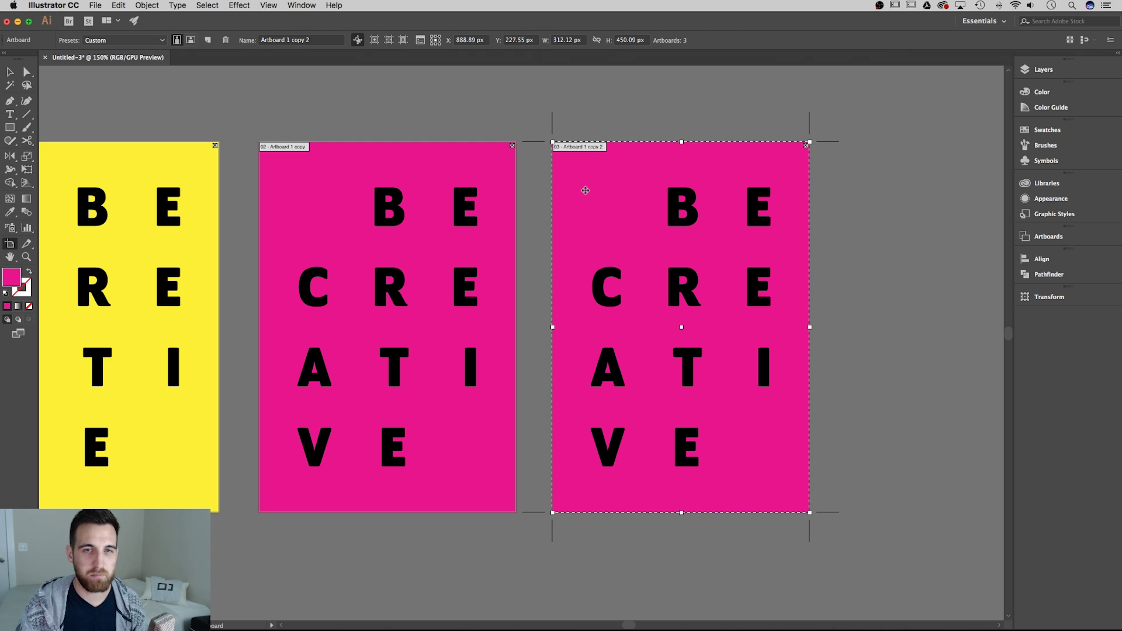
{"action": "key", "text": "super+minus"}
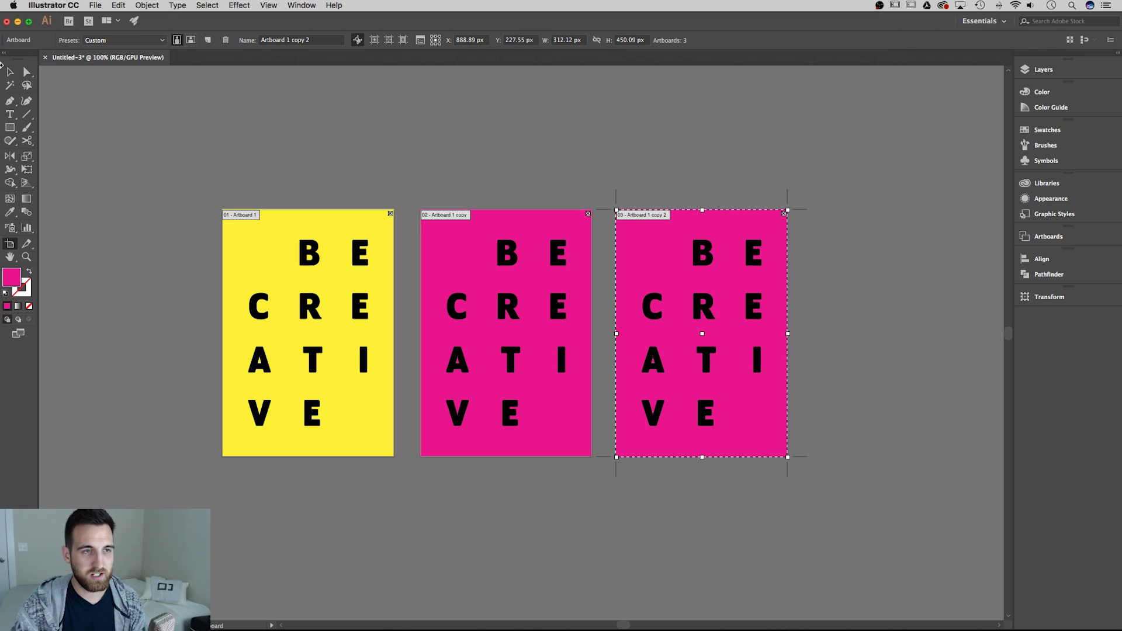
{"action": "left_click", "coordinate": [10, 72]}
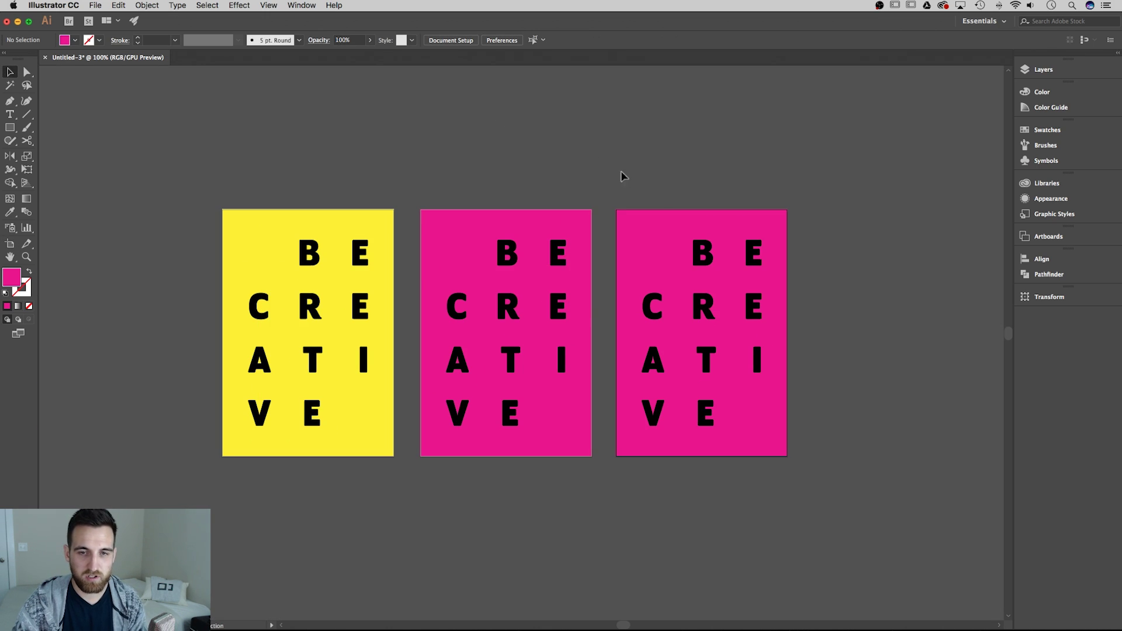
{"action": "key", "text": "super+plus"}
{"action": "scroll", "coordinate": [640, 180], "scroll_direction": "right", "scroll_amount": 2}
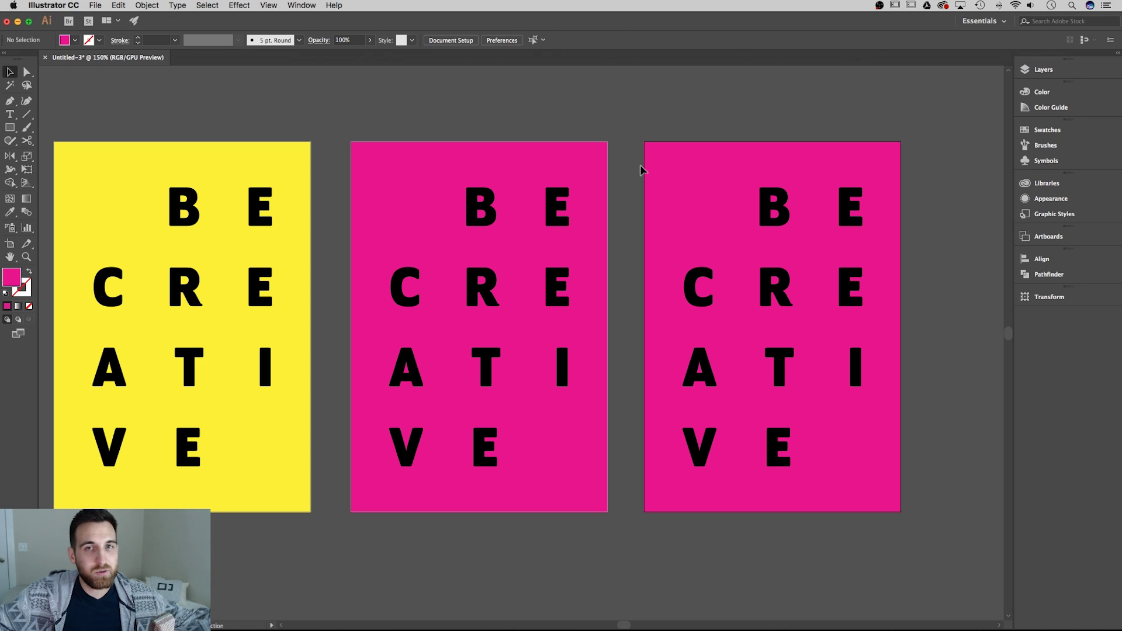
{"action": "scroll", "coordinate": [639, 153], "scroll_direction": "left", "scroll_amount": 2}
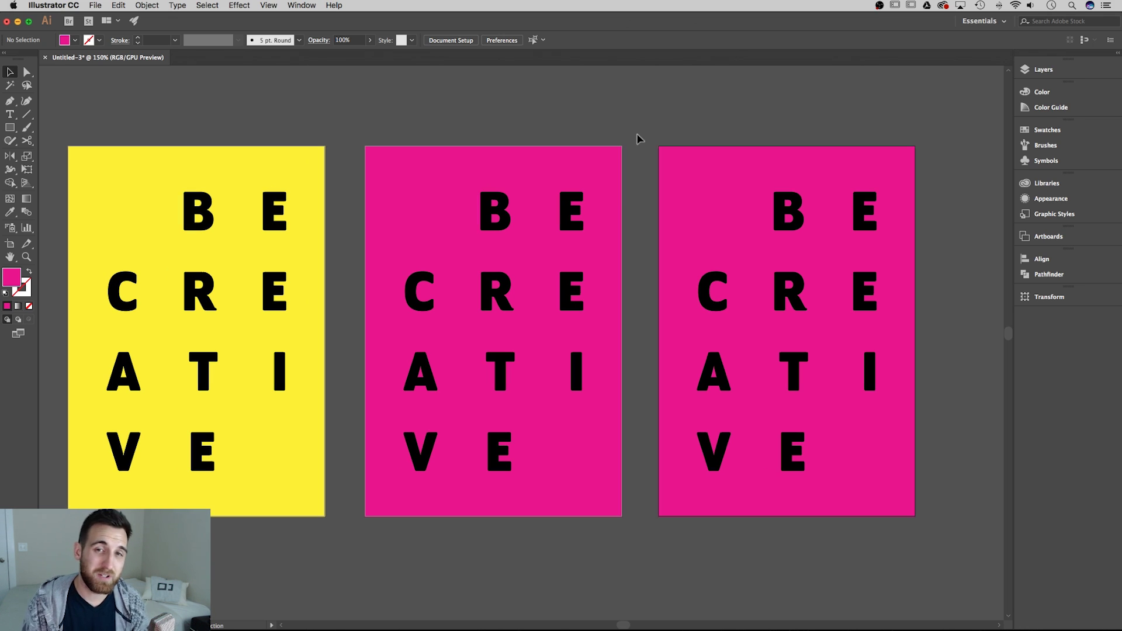